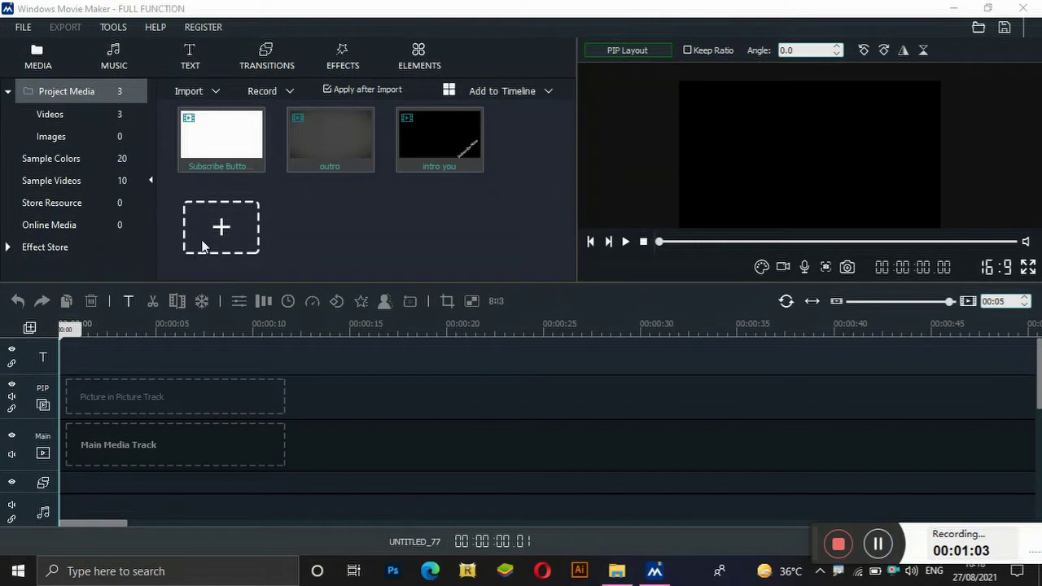
Import 20210827_160933.mp4 from Documents > Apowersoft > Apowersoft Free Screen Recorder into the project media
left_click(229, 232)
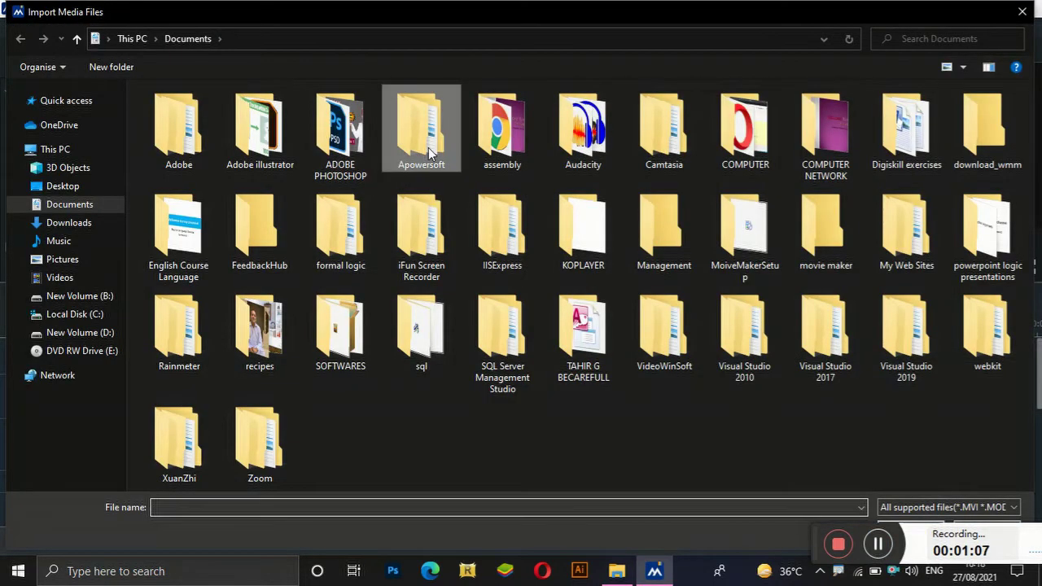
double_click(429, 153)
double_click(293, 133)
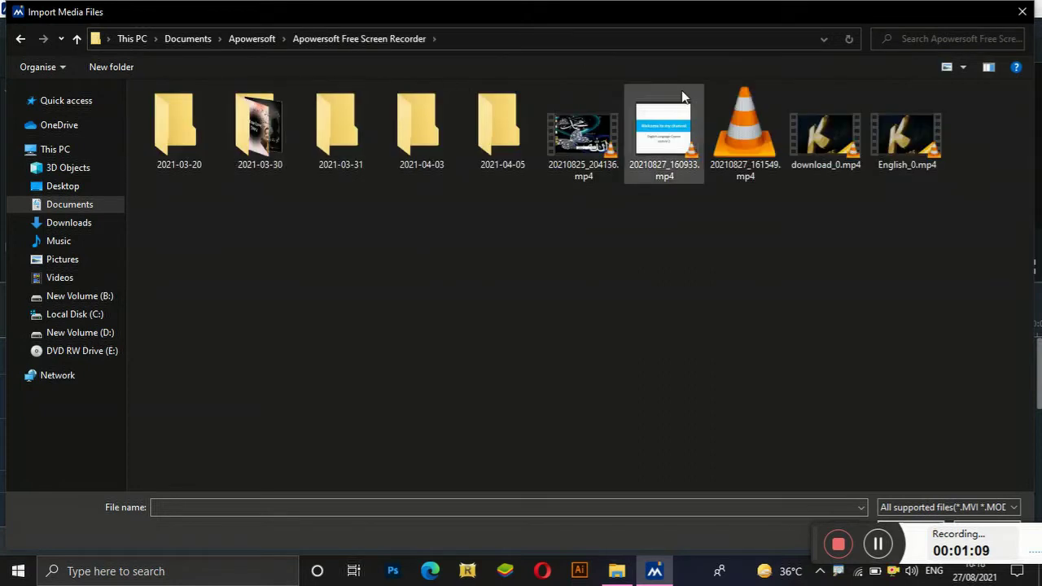
left_click(646, 176)
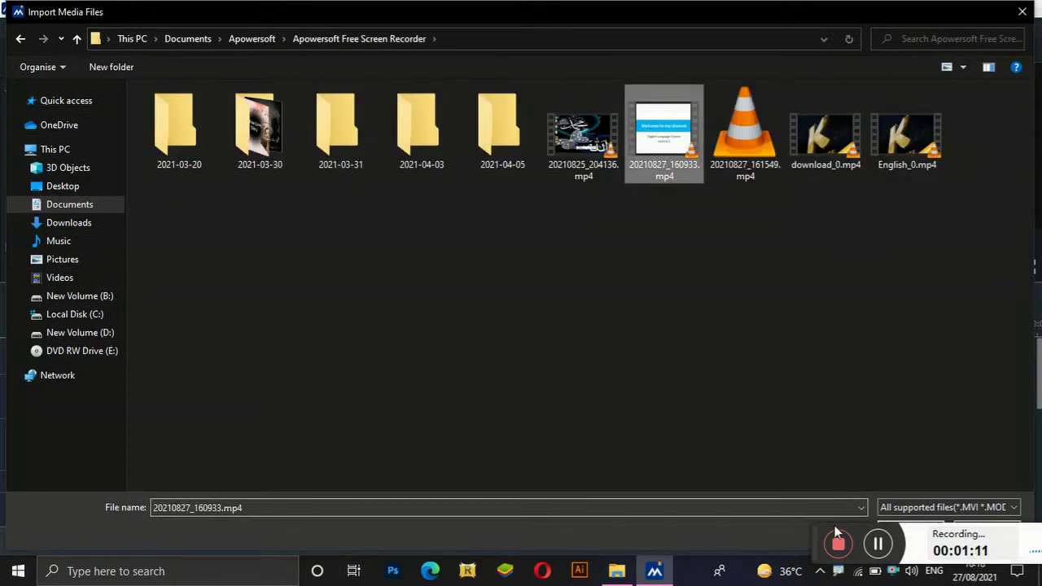
left_click_drag(815, 565, 852, 411)
left_click(894, 533)
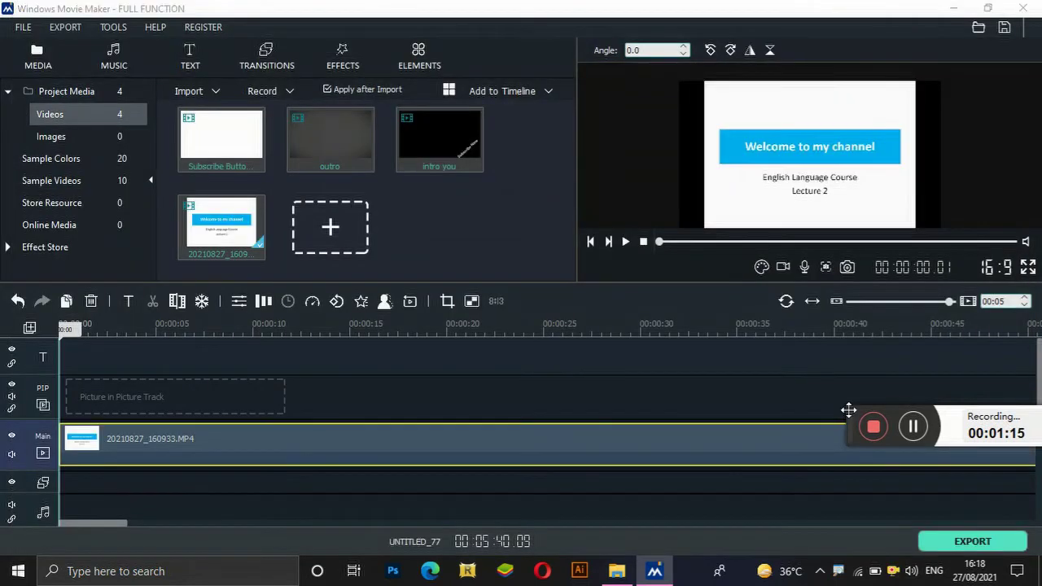
Delete the 20210827_160933 clip from the main media track
left_click_drag(848, 410, 868, 521)
left_click(737, 446)
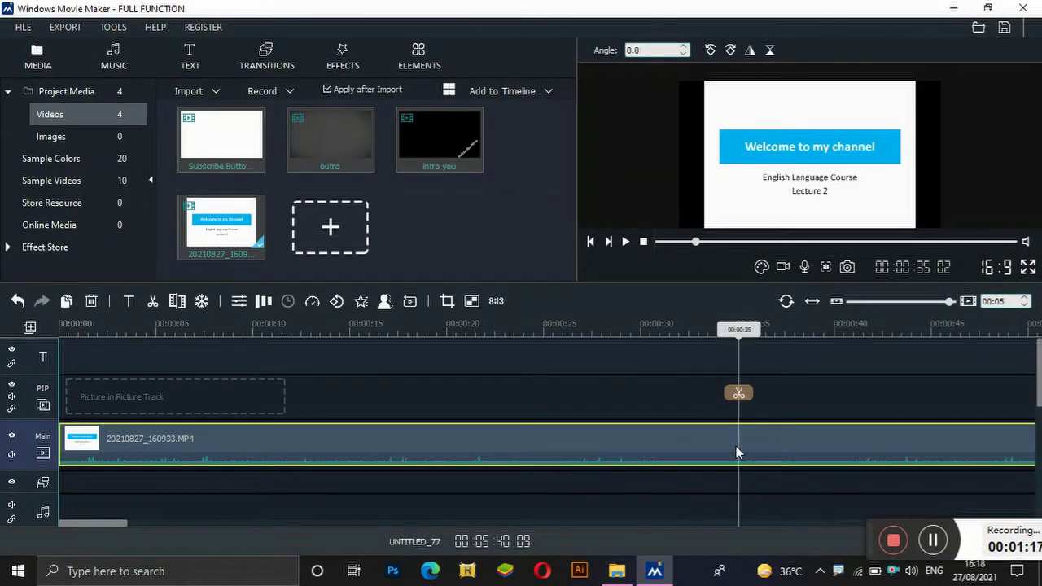
left_click(690, 436)
key("Delete")
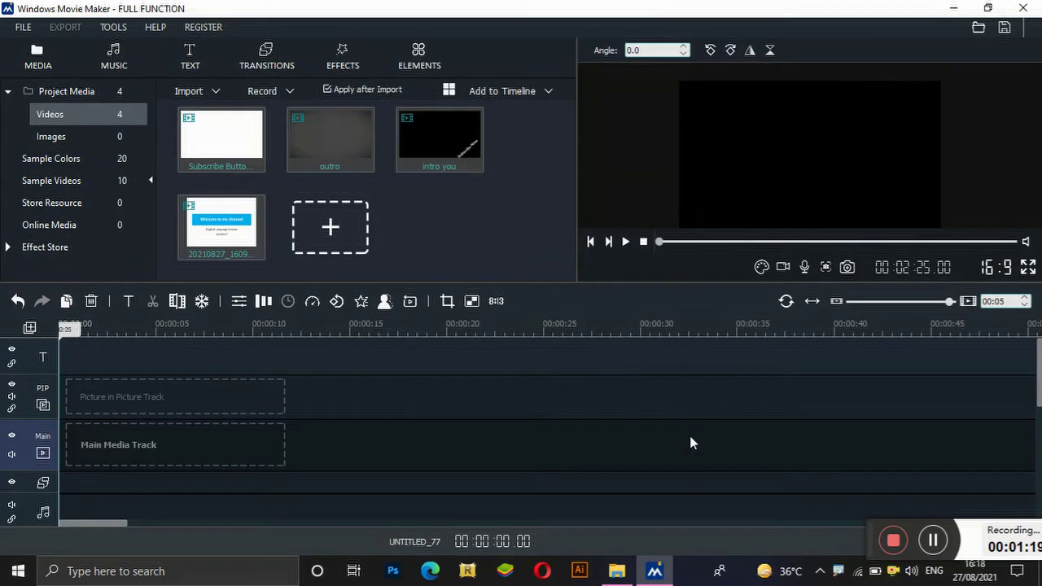
Place the intro you, 20210827_160933 and outro clips one after another on the main media track
left_click_drag(445, 167, 102, 434)
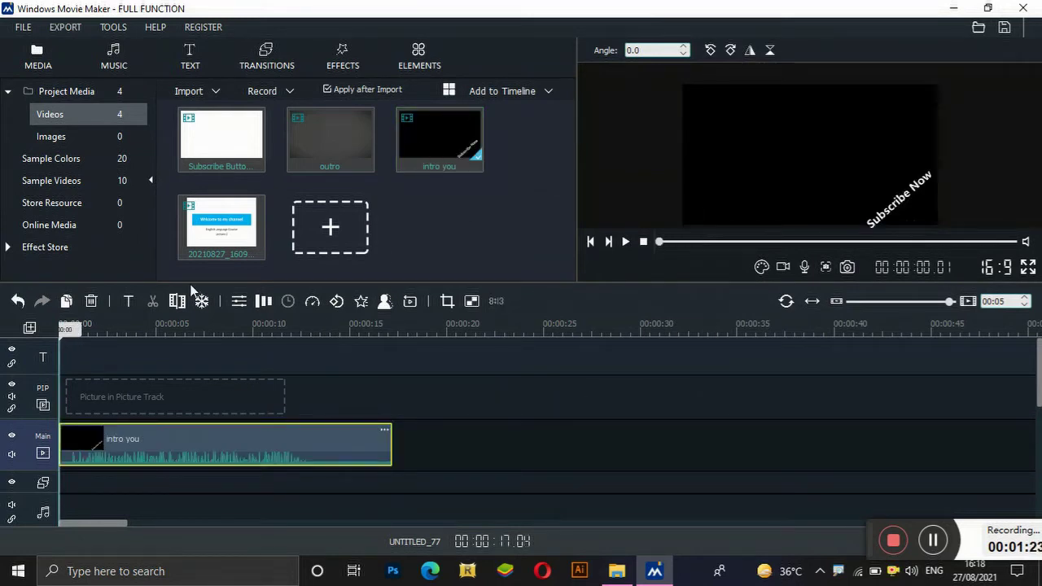
left_click_drag(211, 233, 424, 438)
left_click_drag(949, 302, 886, 303)
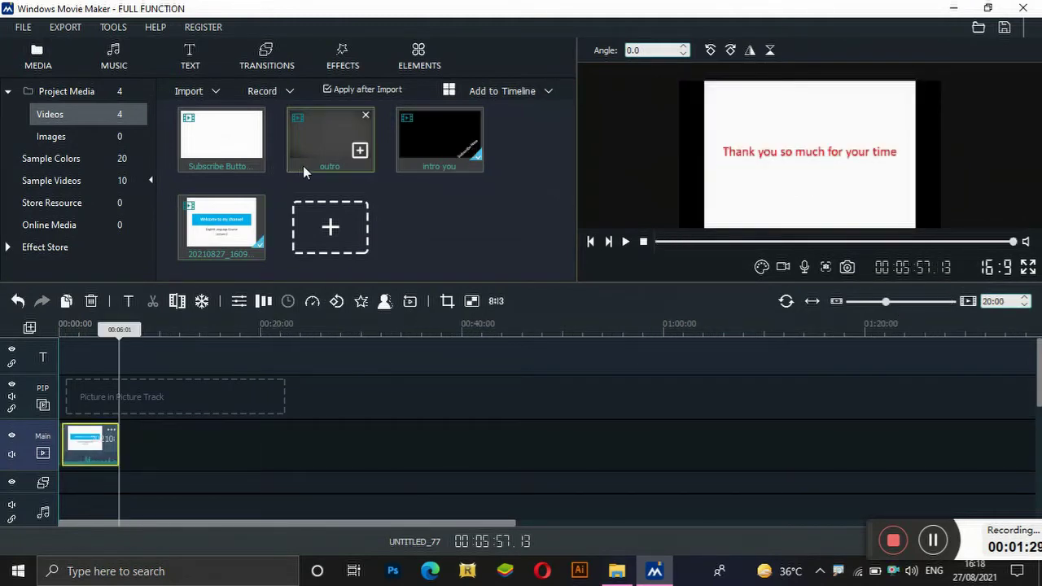
left_click_drag(305, 165, 517, 215)
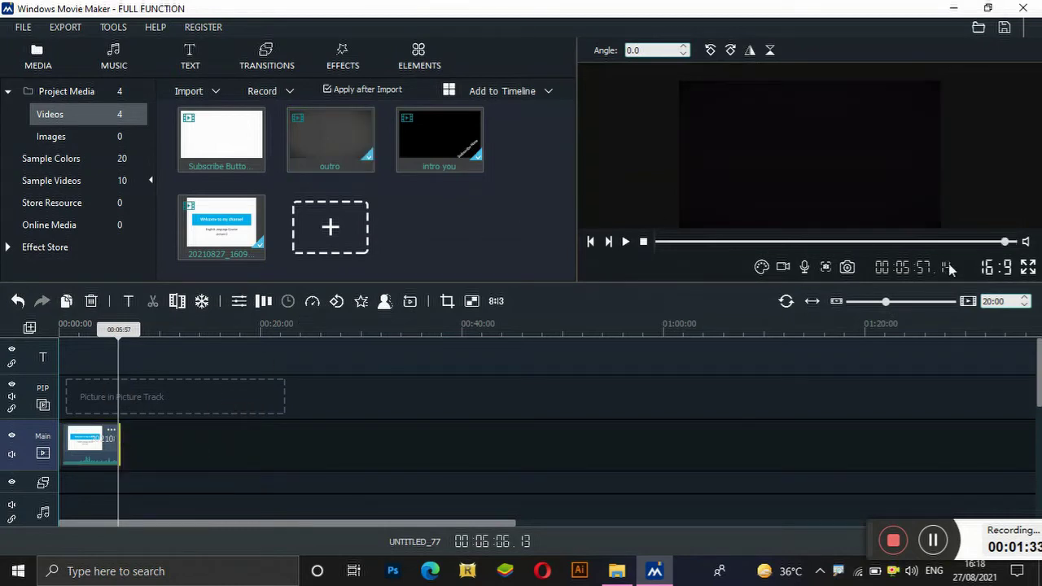
left_click_drag(880, 306, 942, 304)
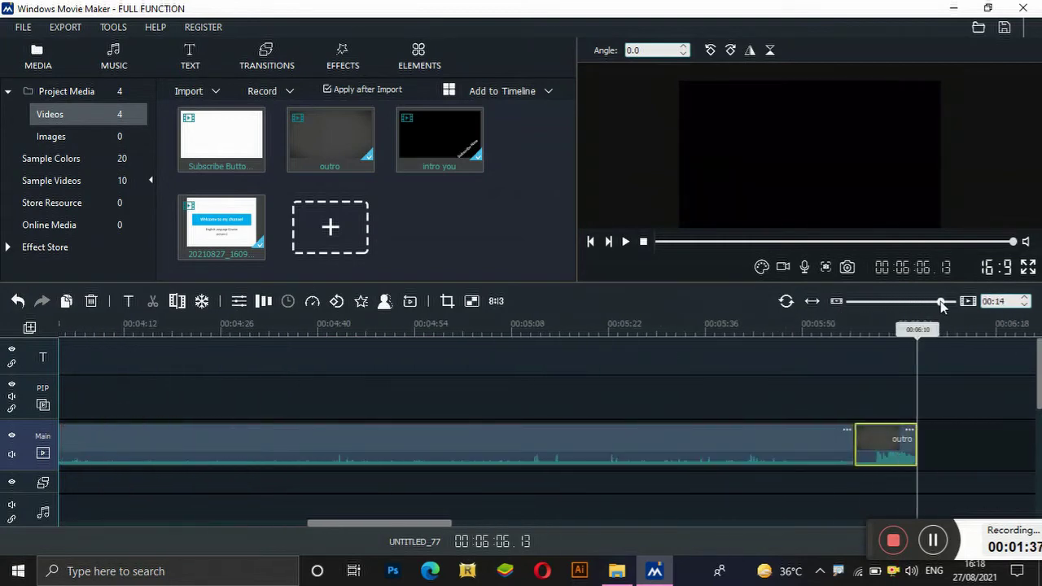
left_click(660, 242)
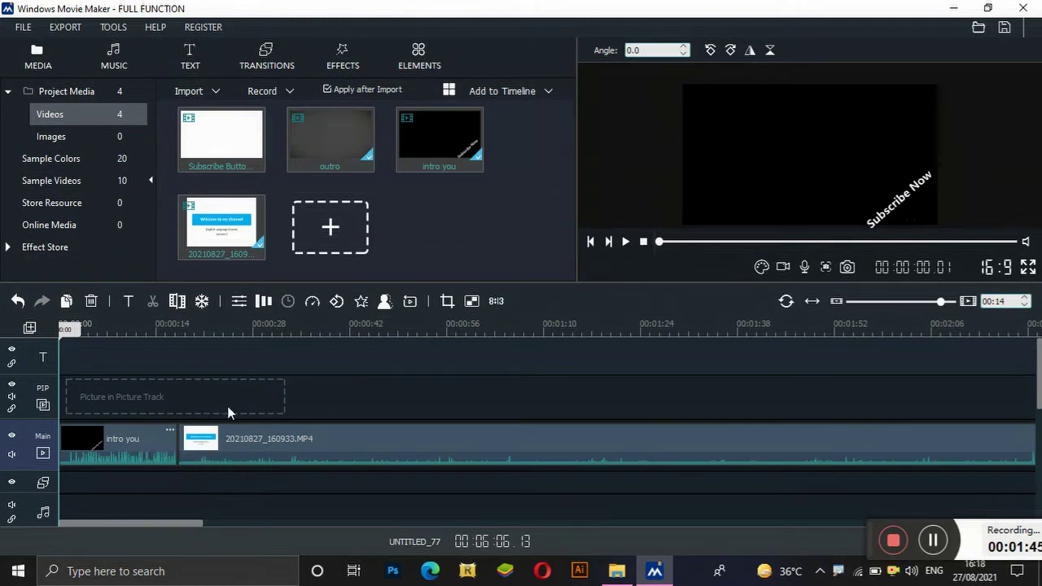
left_click(179, 443)
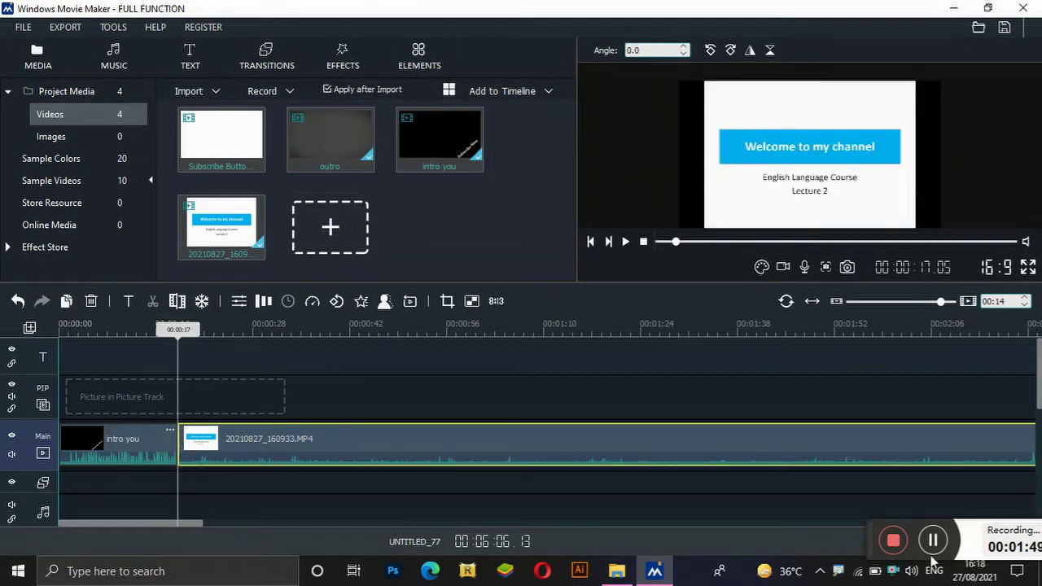
Add the Subscribe Button clip to the picture-in-picture track and move it to start at about 00:01:00
left_click(933, 540)
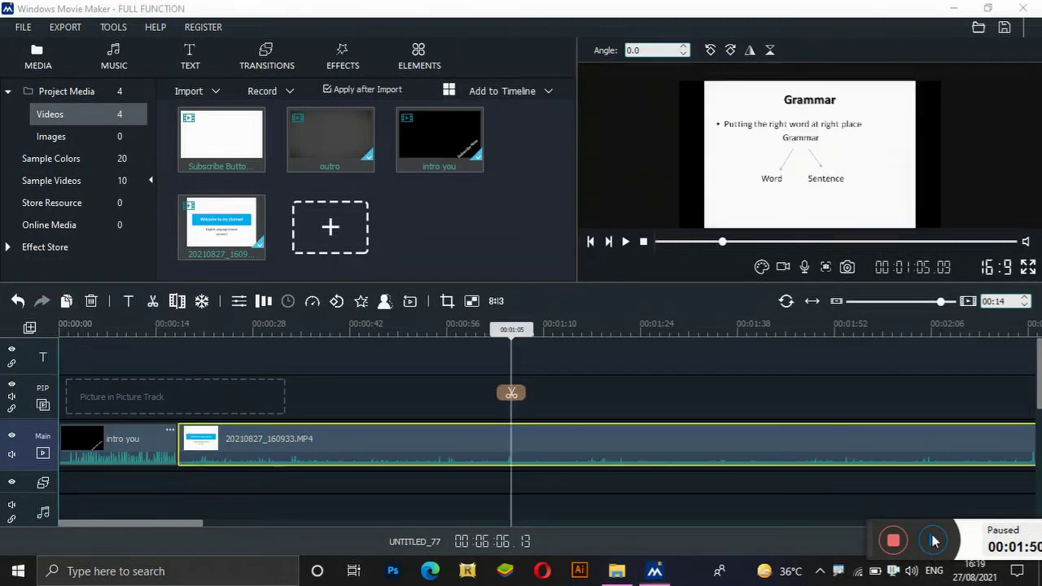
left_click(933, 540)
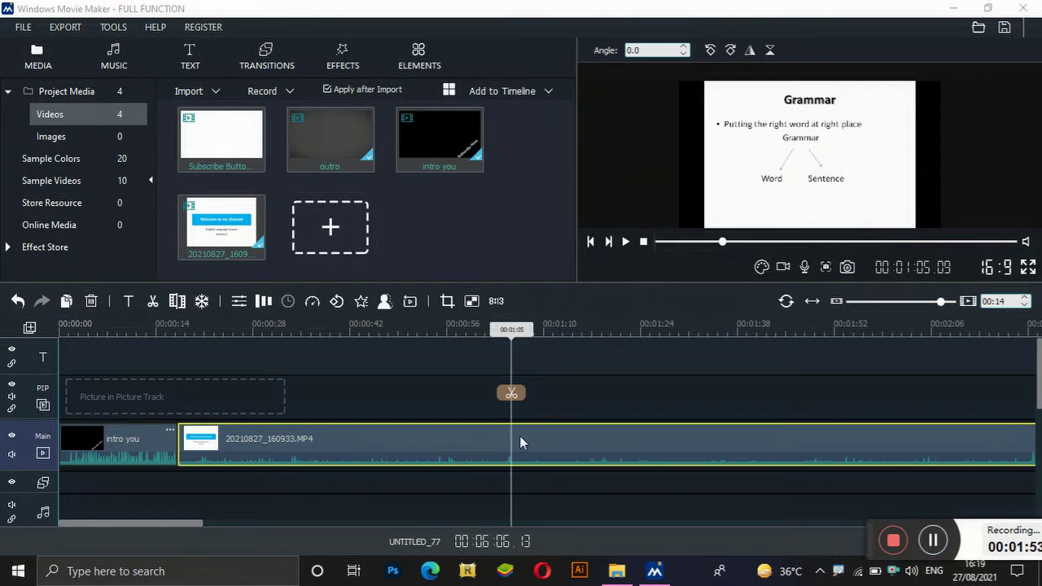
left_click_drag(202, 139, 540, 399)
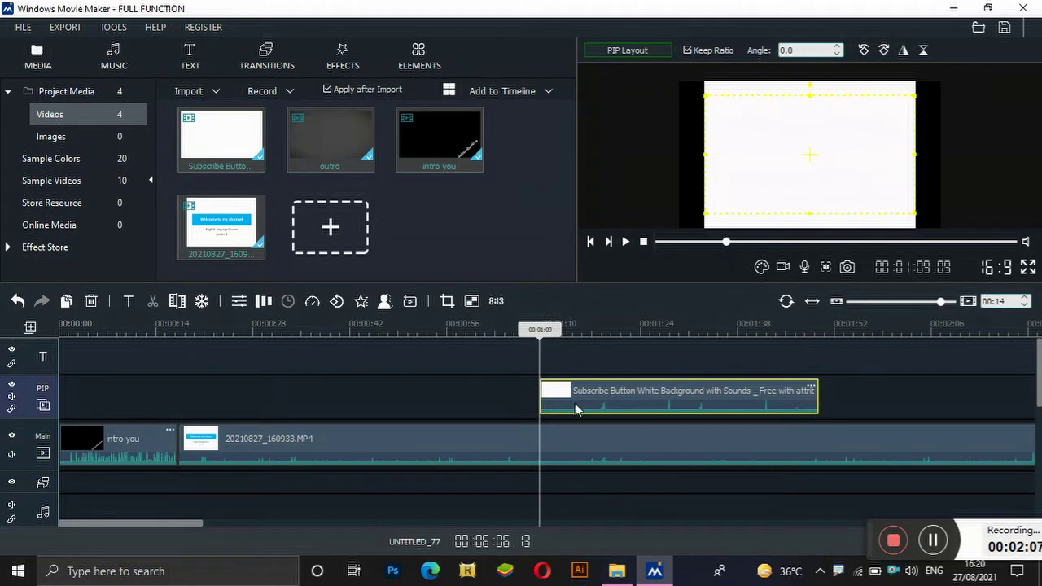
left_click_drag(555, 337, 511, 333)
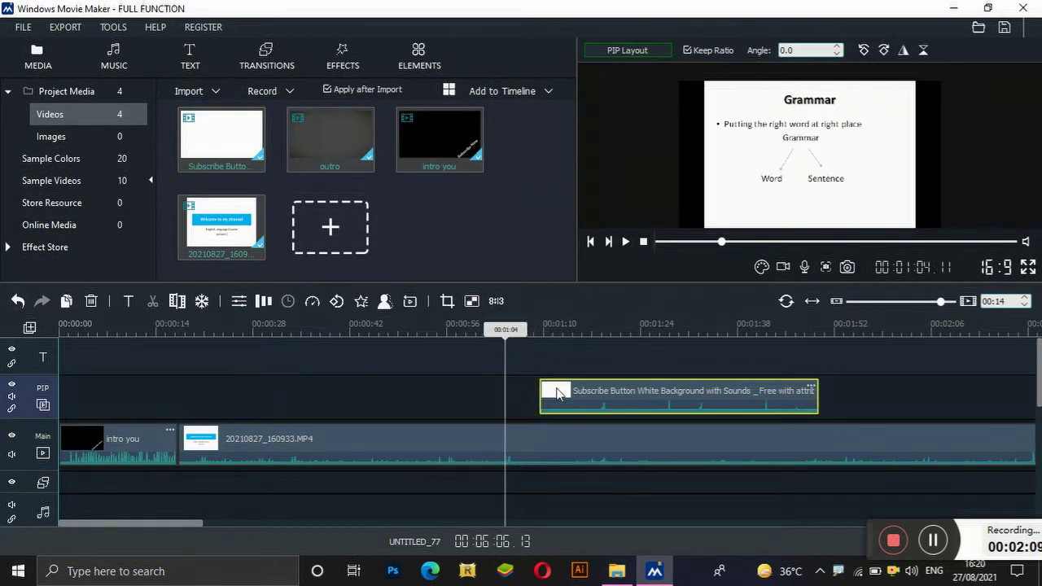
left_click(557, 392)
left_click_drag(588, 402, 529, 416)
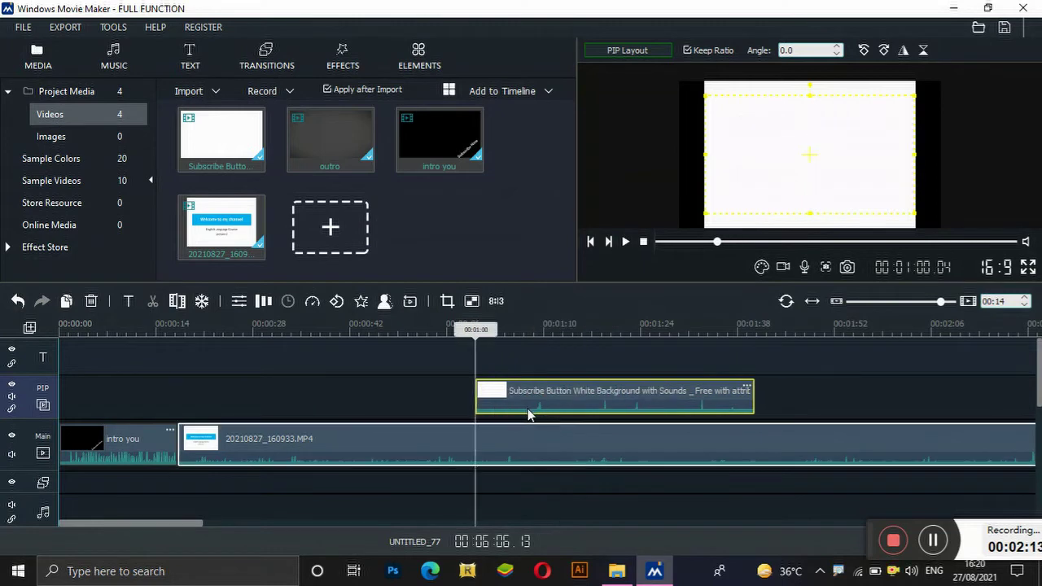
Play the Subscribe Button overlay to find where its first subscribe animation ends
left_click(933, 540)
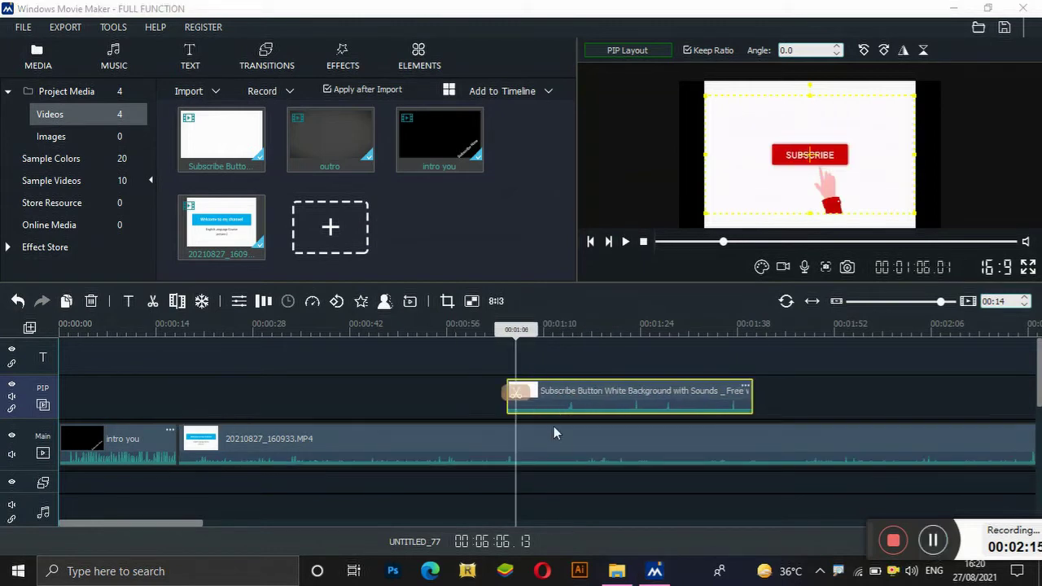
key("space")
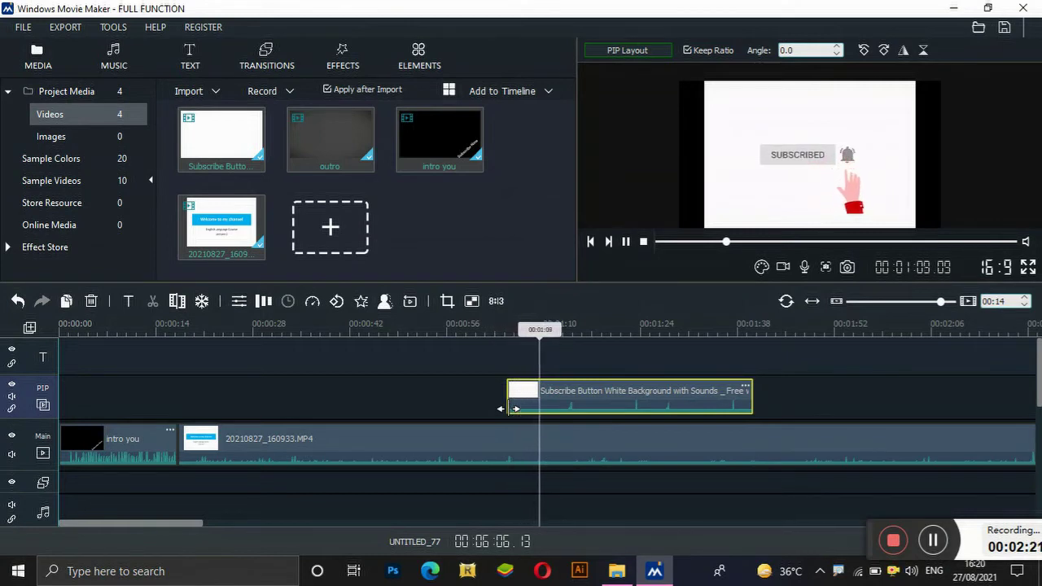
key("space")
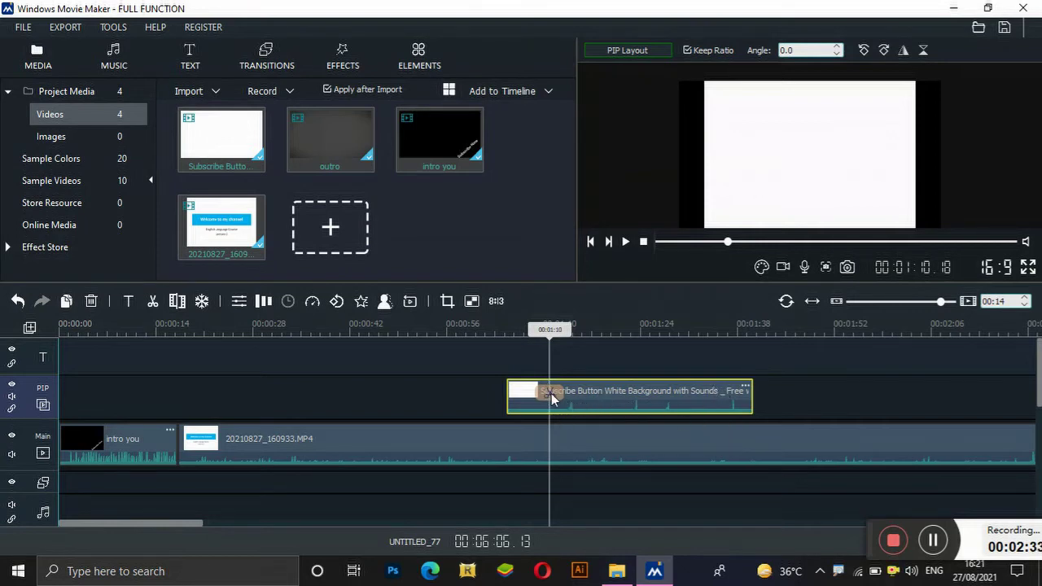
Split the Subscribe Button overlay at about 00:01:11, just before the Freebie/Premium part, and delete the second piece
left_click(608, 400)
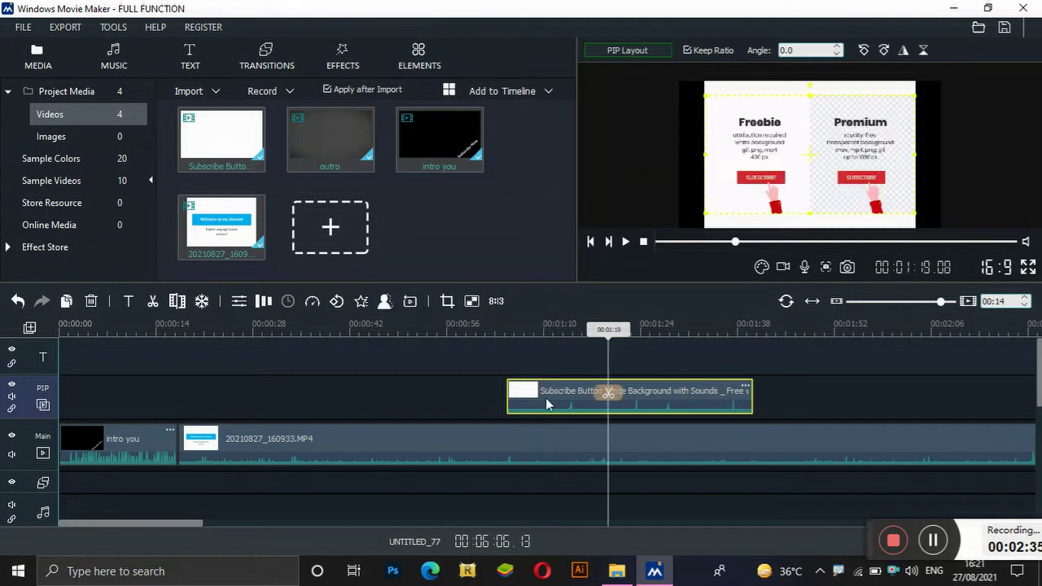
left_click(545, 401)
left_click(550, 397)
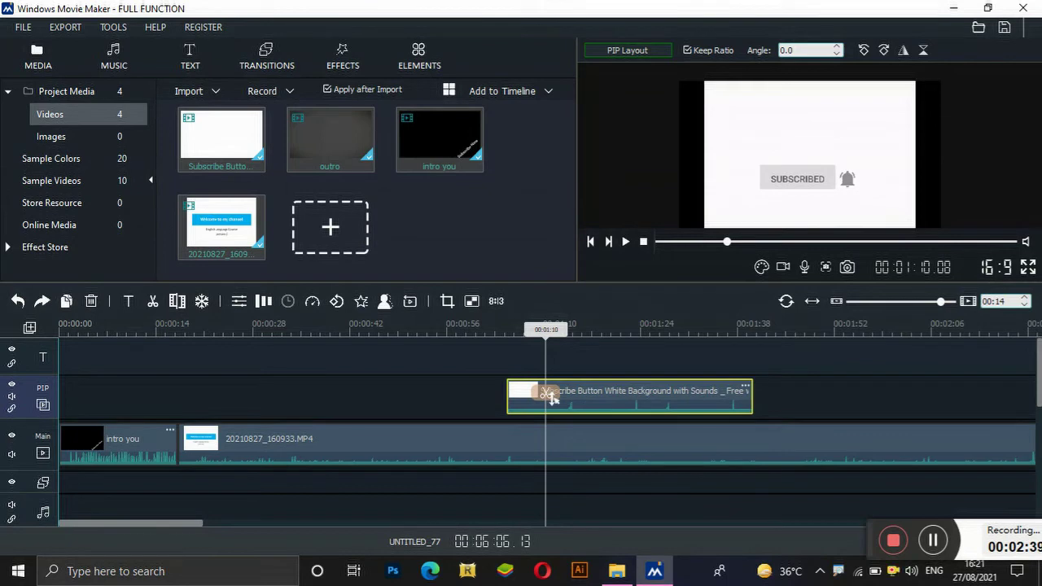
left_click(553, 399)
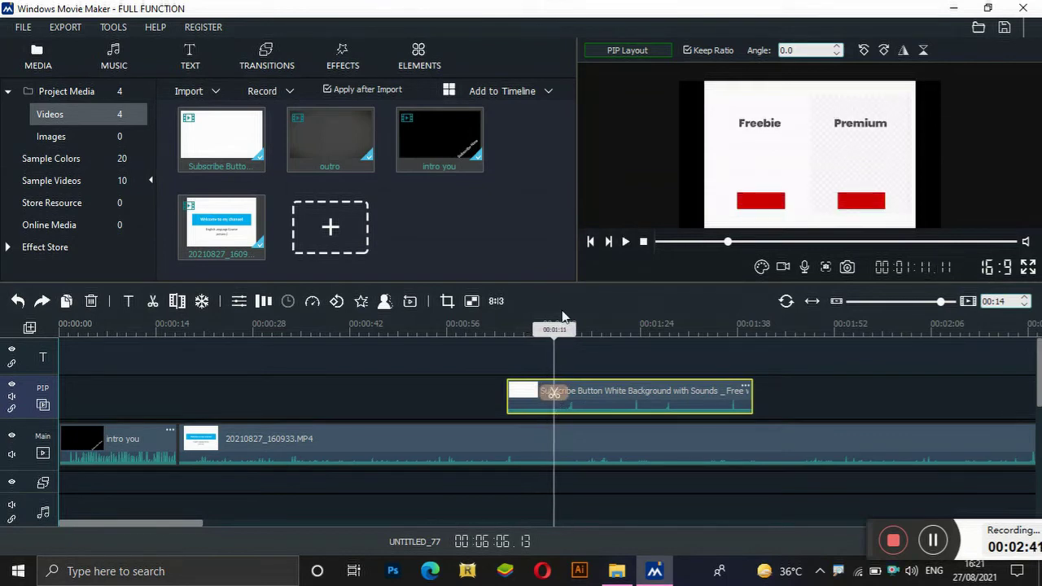
left_click_drag(561, 329, 553, 329)
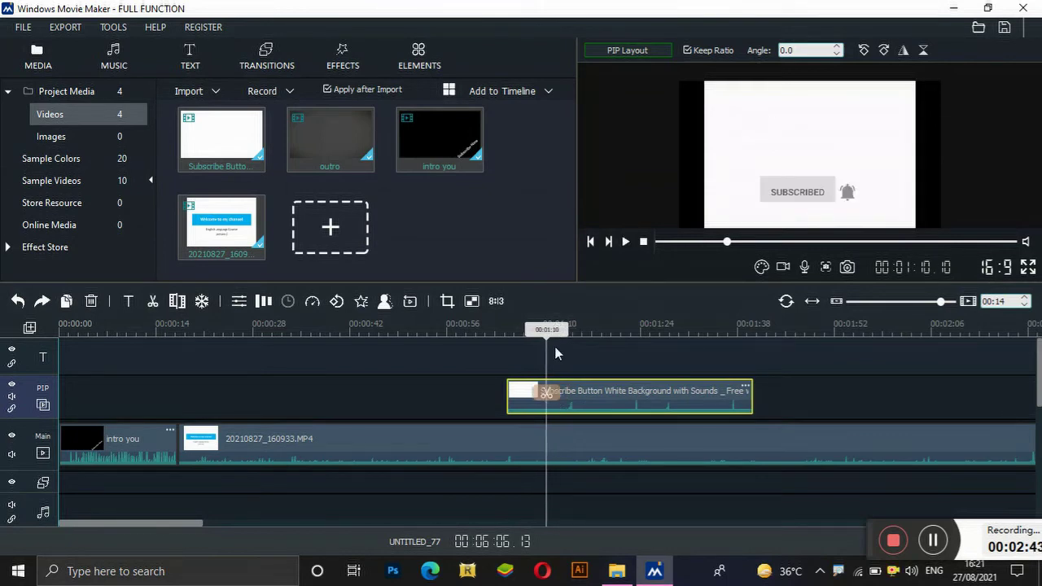
left_click(555, 347)
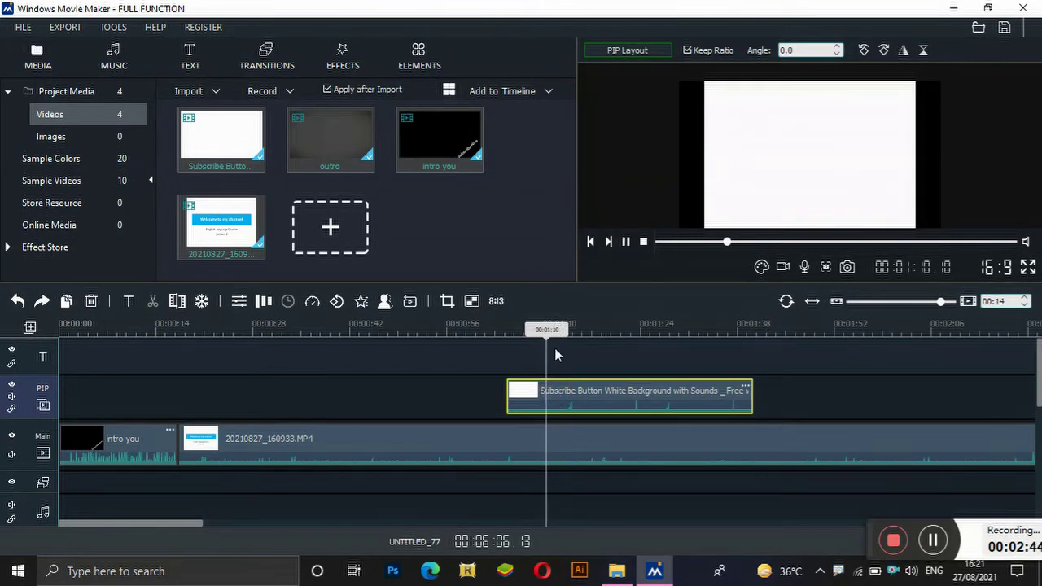
left_click(554, 395)
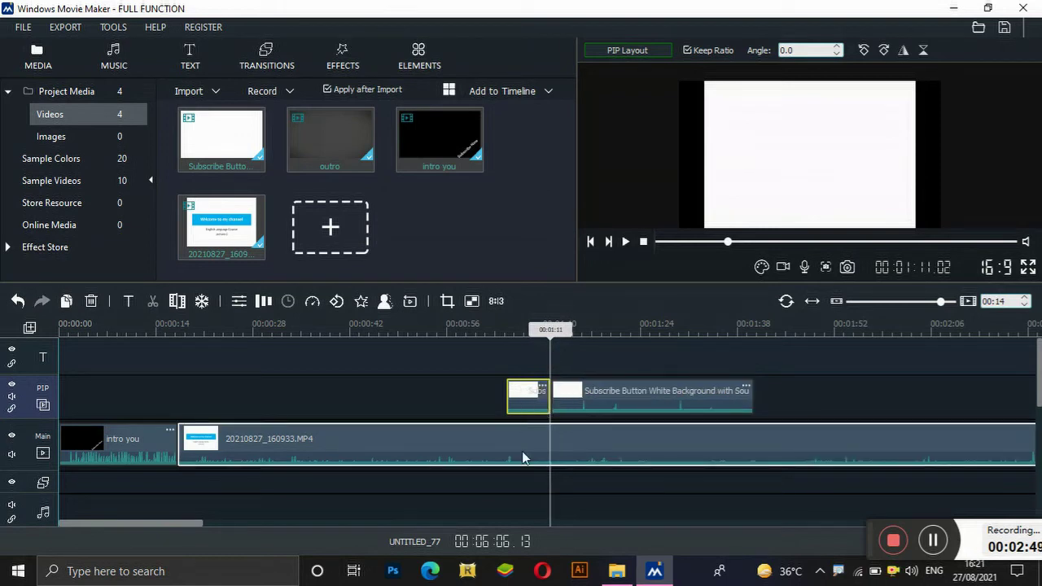
left_click(596, 403)
key("Delete")
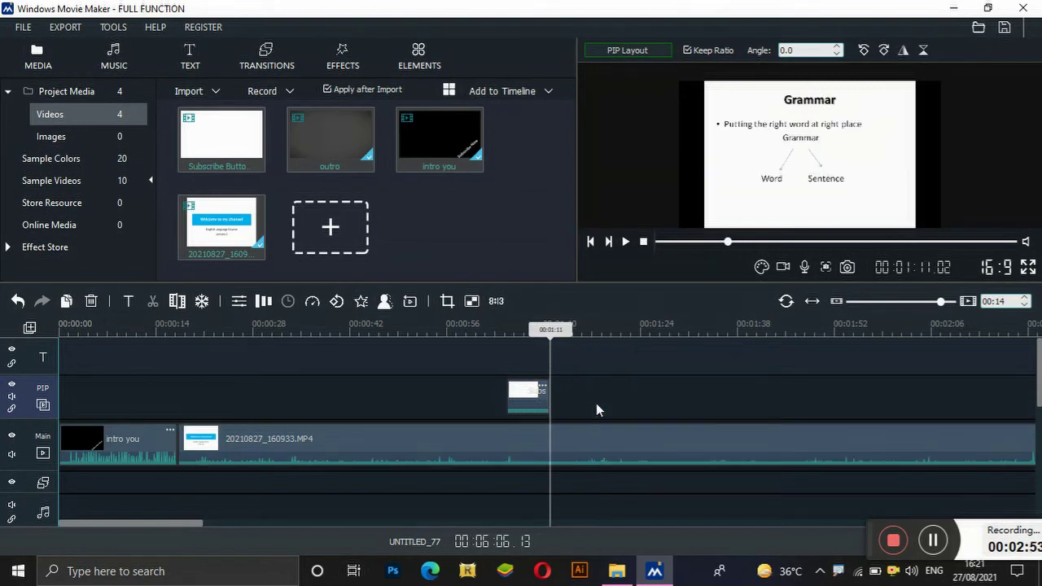
Preview the shortened Subscribe Button overlay and enlarge it to fill the whole video frame
left_click(518, 403)
key("space")
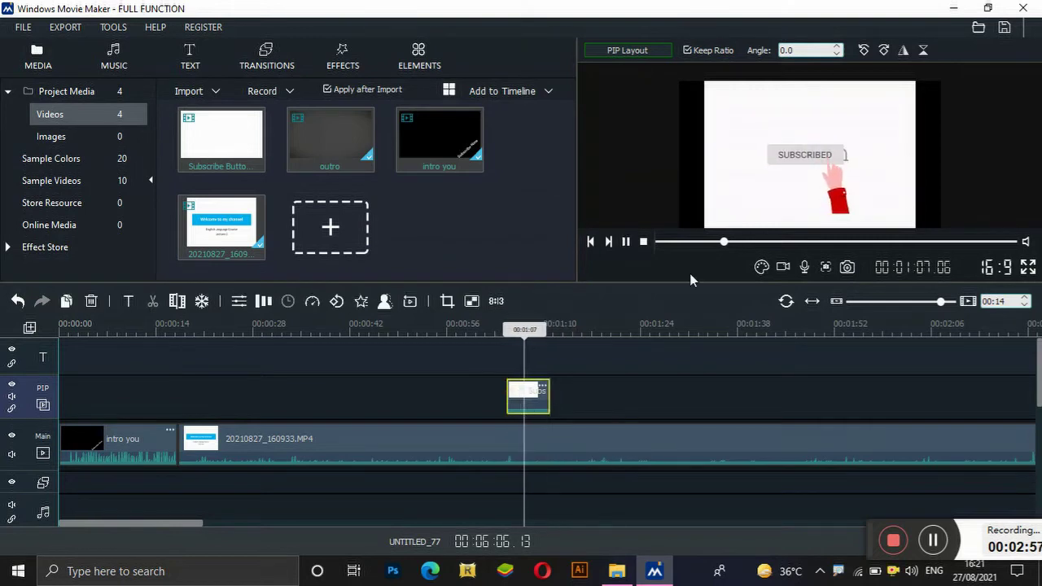
key("space")
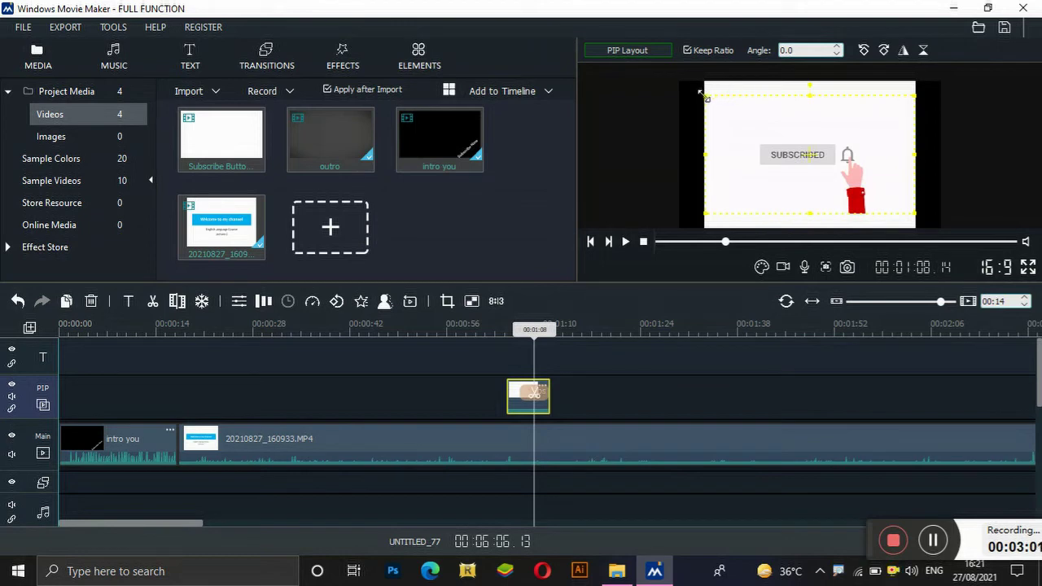
left_click_drag(704, 95, 681, 78)
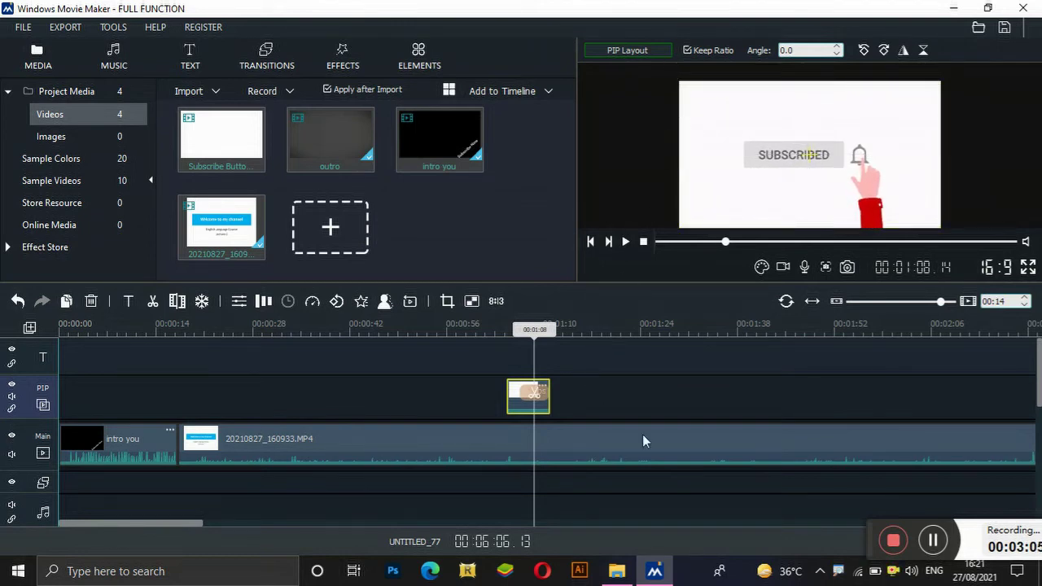
Split the 20210827_160933 clip at about 00:02:35 and 00:02:38 and delete the segment in between
left_click(933, 542)
left_click(933, 543)
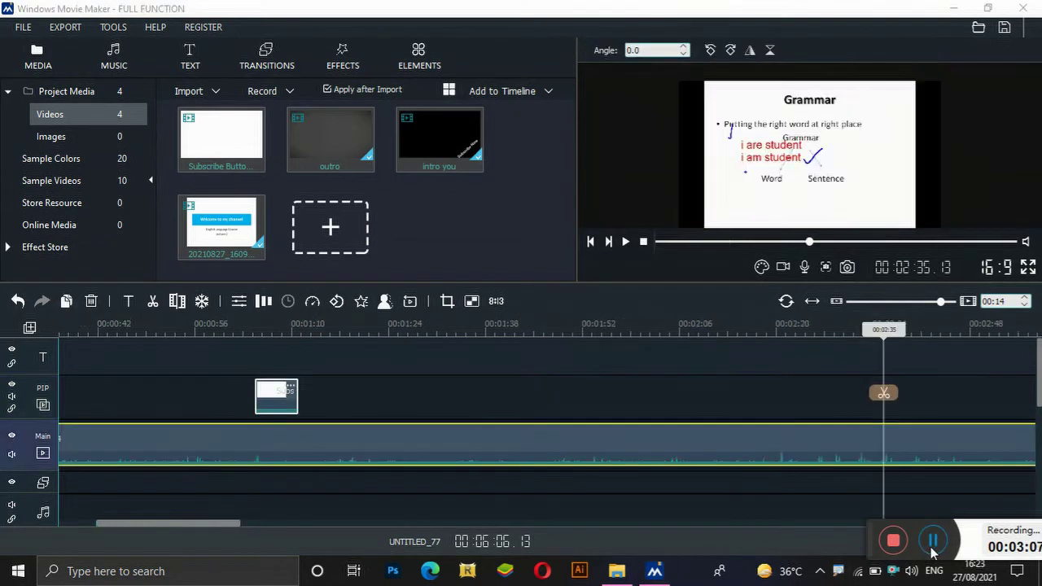
left_click(885, 397)
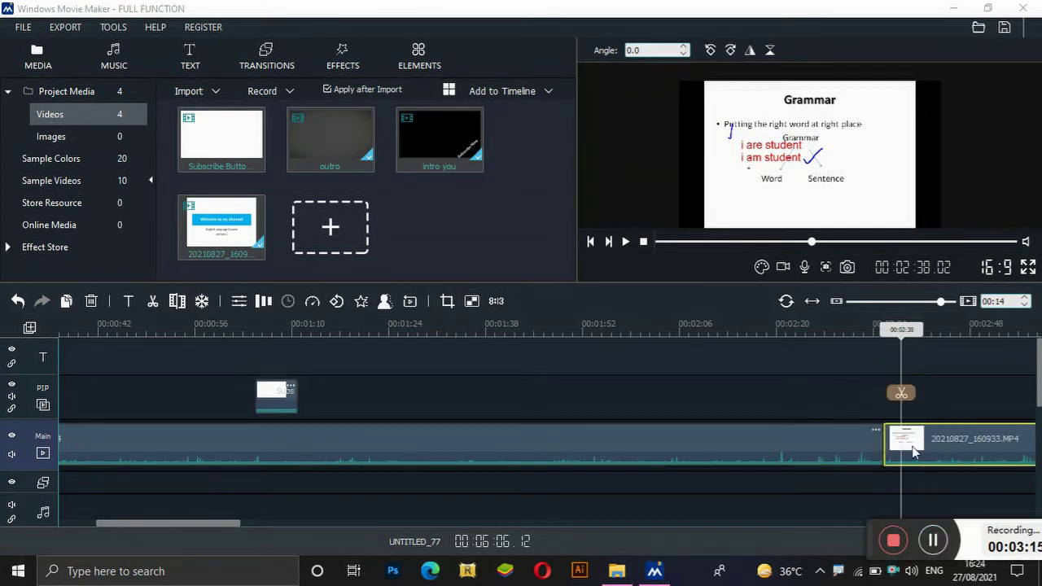
left_click(902, 396)
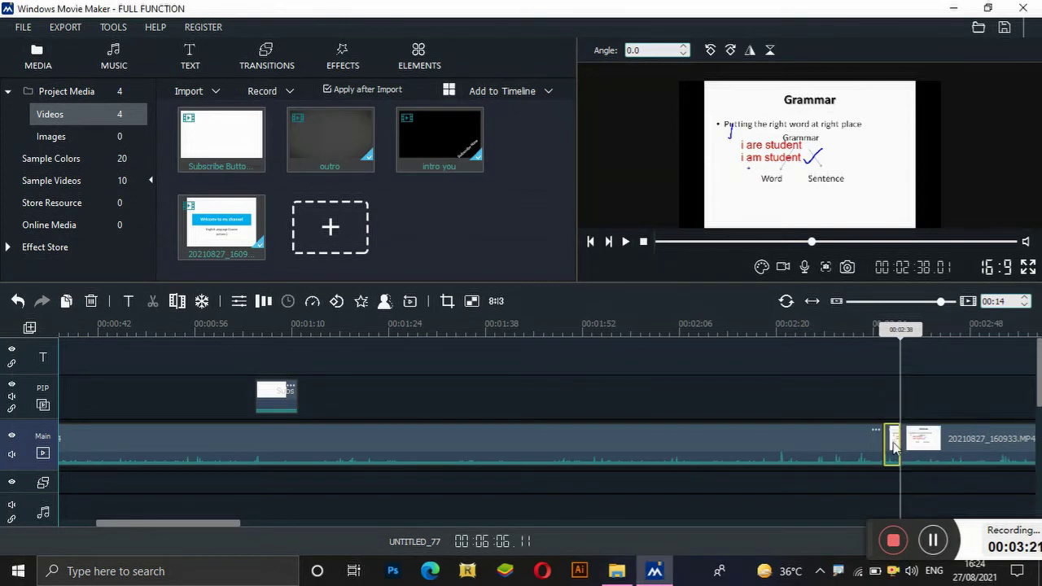
key("Delete")
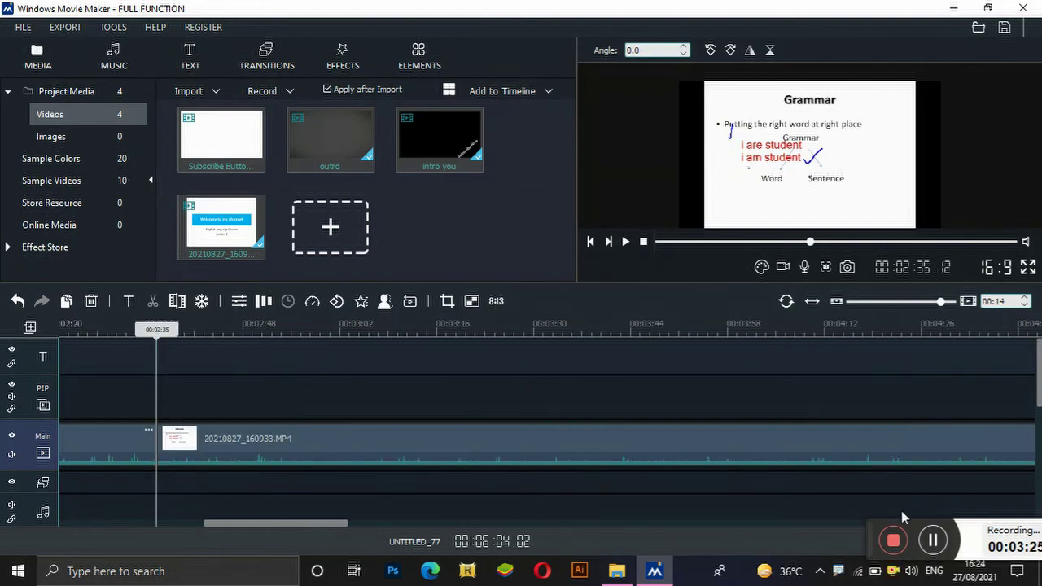
left_click(934, 539)
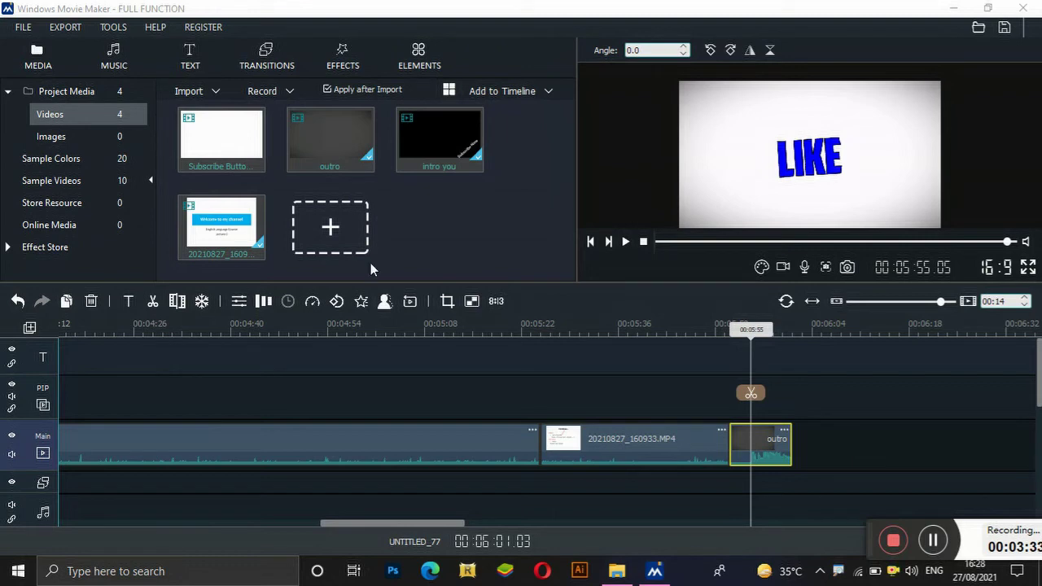
Export the finished project as a video named Grammar, using the iPhone device preset
left_click(66, 28)
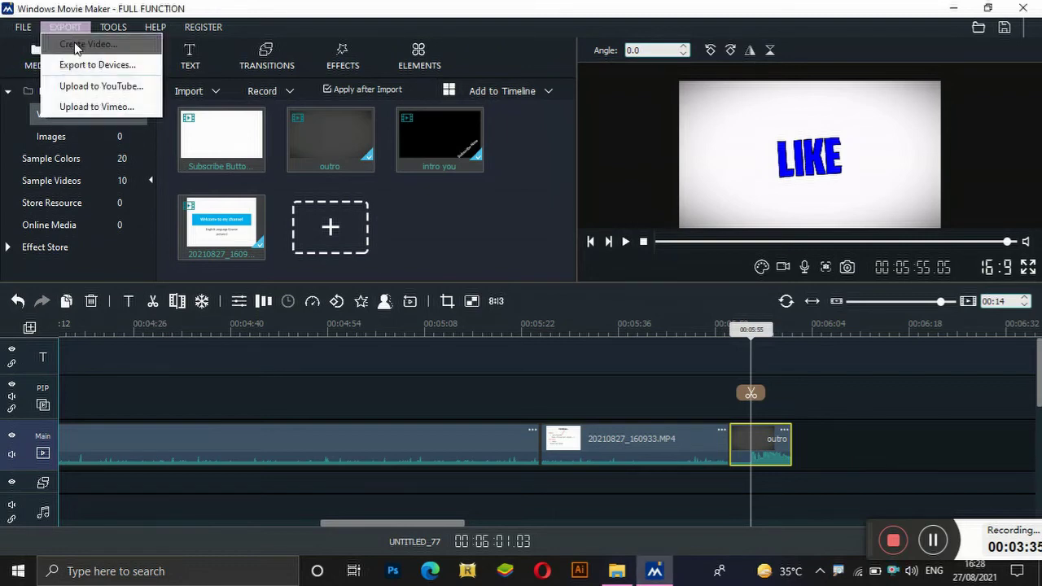
left_click(75, 43)
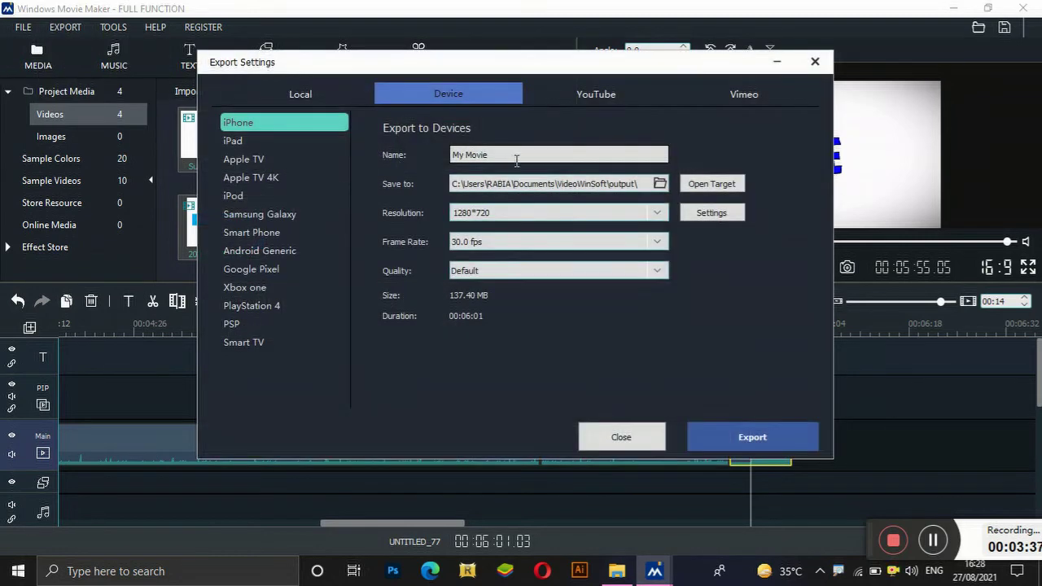
left_click_drag(513, 155, 449, 155)
key("BackSpace")
type("Grammer")
key("BackSpace")
key("BackSpace")
type("ar")
left_click(758, 439)
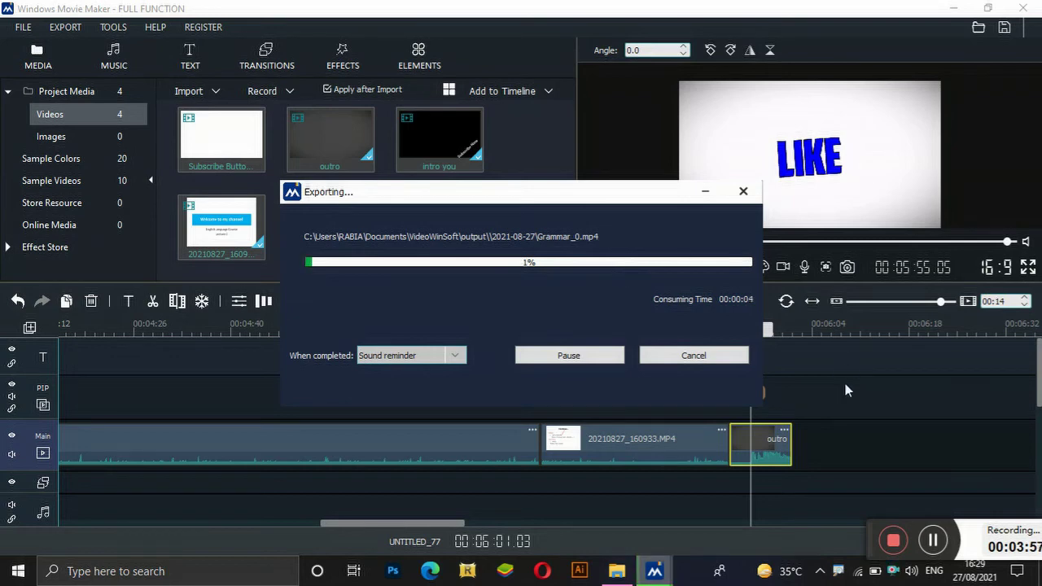
left_click(936, 543)
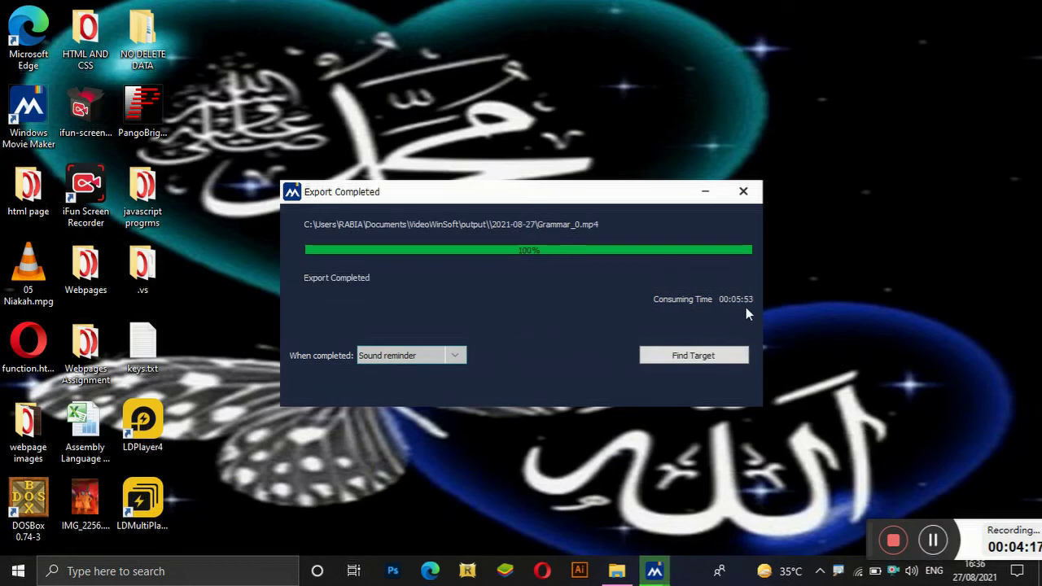
Place the exported Grammar_0.mp4 in the Apowersoft Free Screen Recorder folder under Documents\Apowersoft and briefly play it in VLC media player
left_click(715, 355)
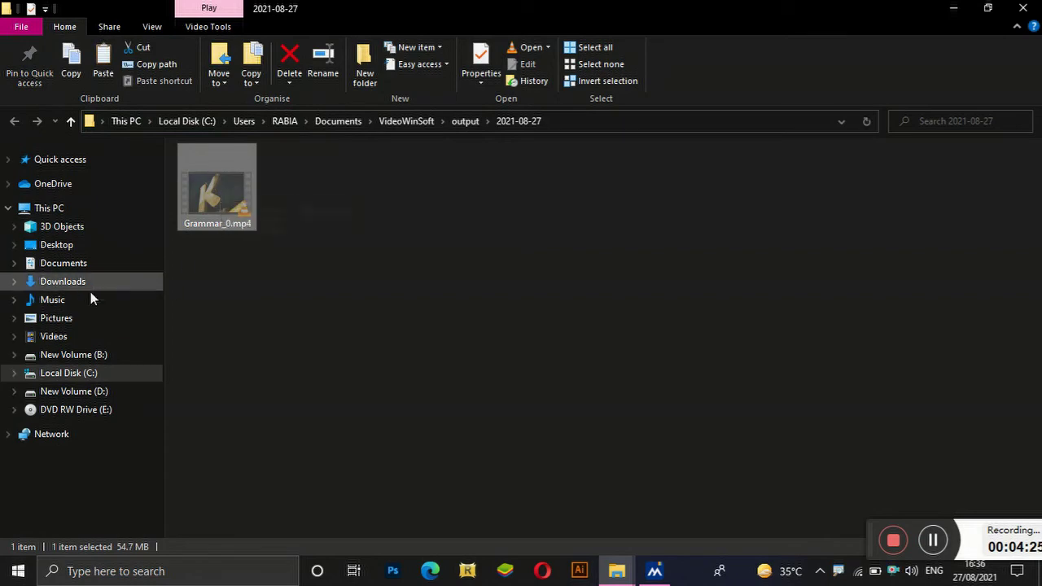
left_click(84, 266)
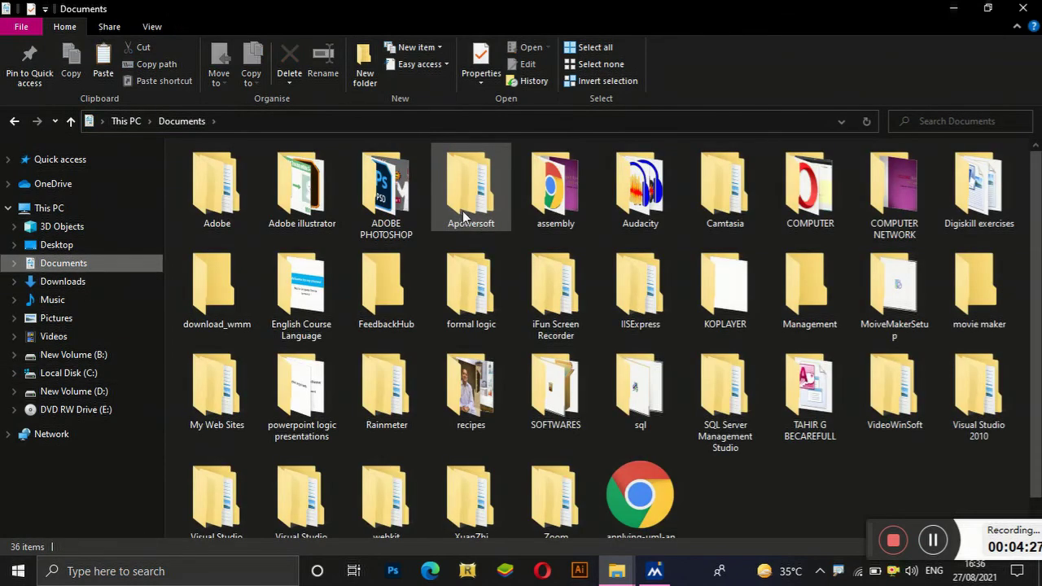
double_click(459, 215)
double_click(354, 185)
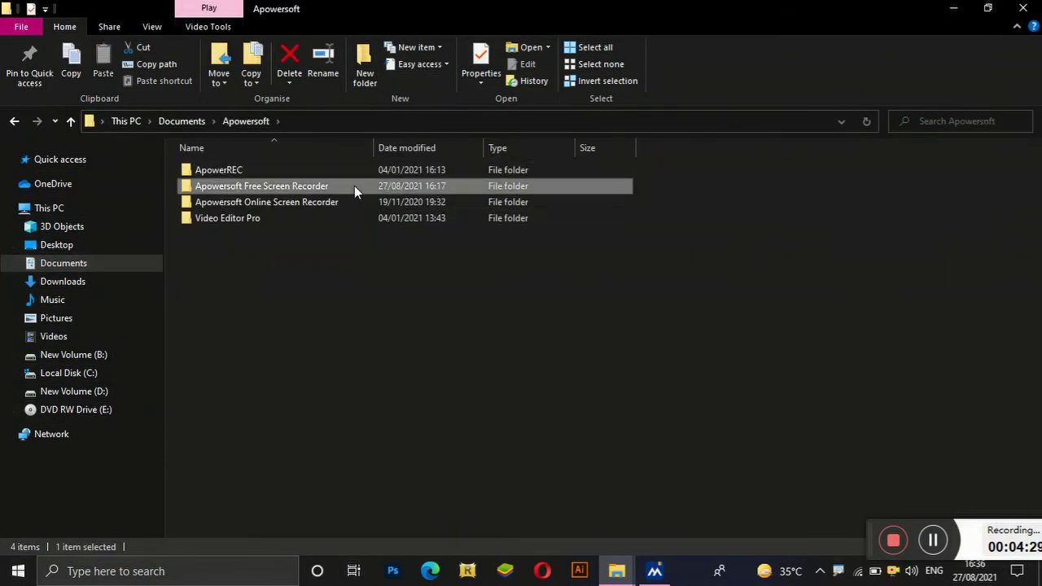
key("ctrl+v")
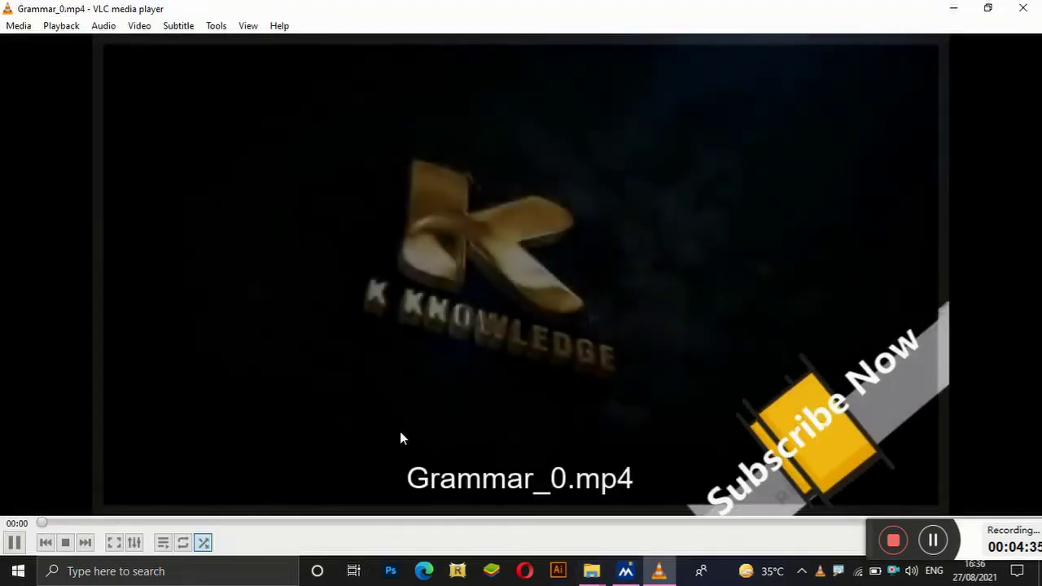
key("space")
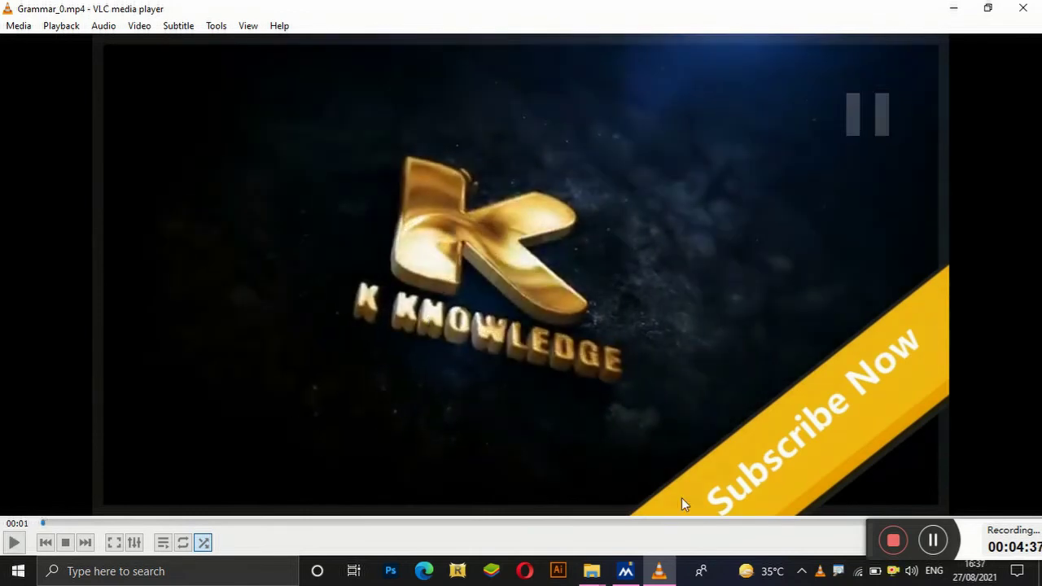